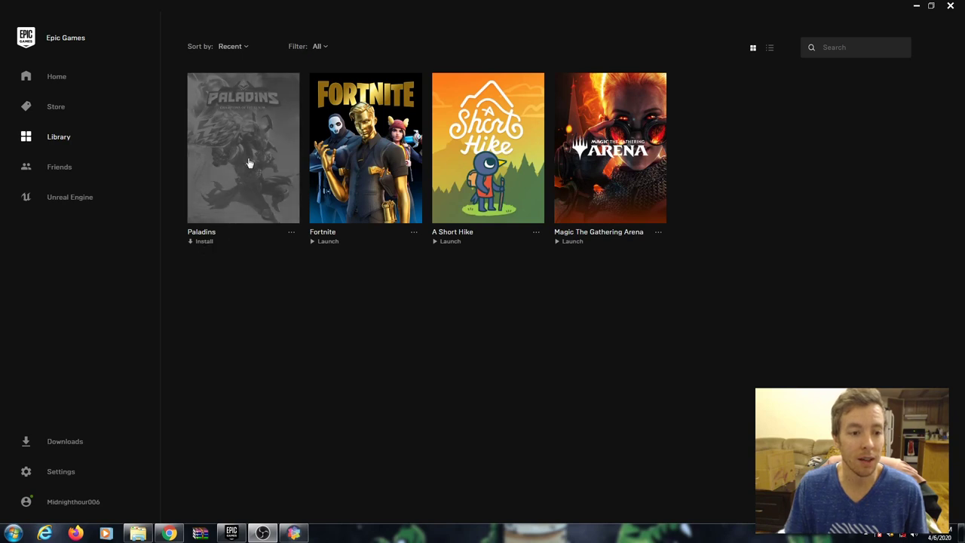
- Start the Paladins install from the Library and bring File Explorer back to the front
click(199, 244)
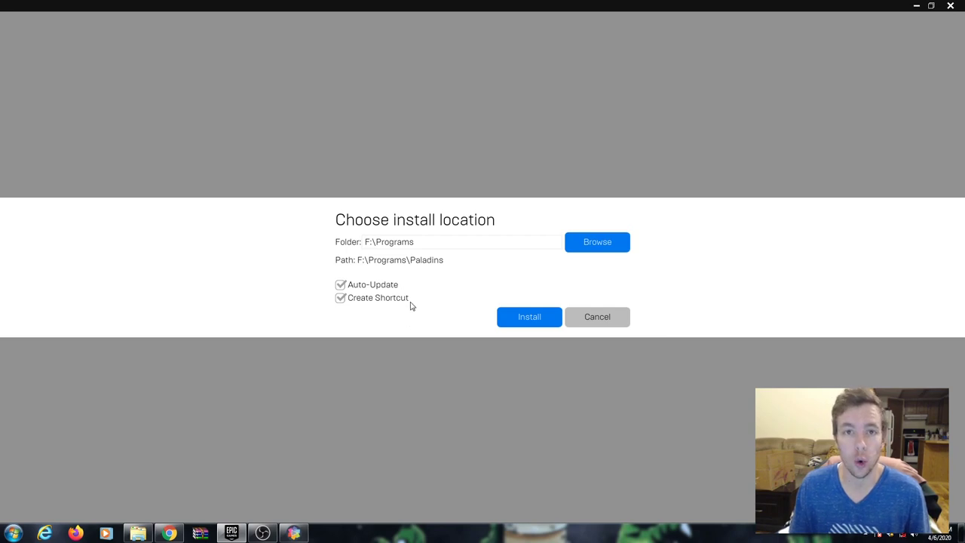
click(138, 534)
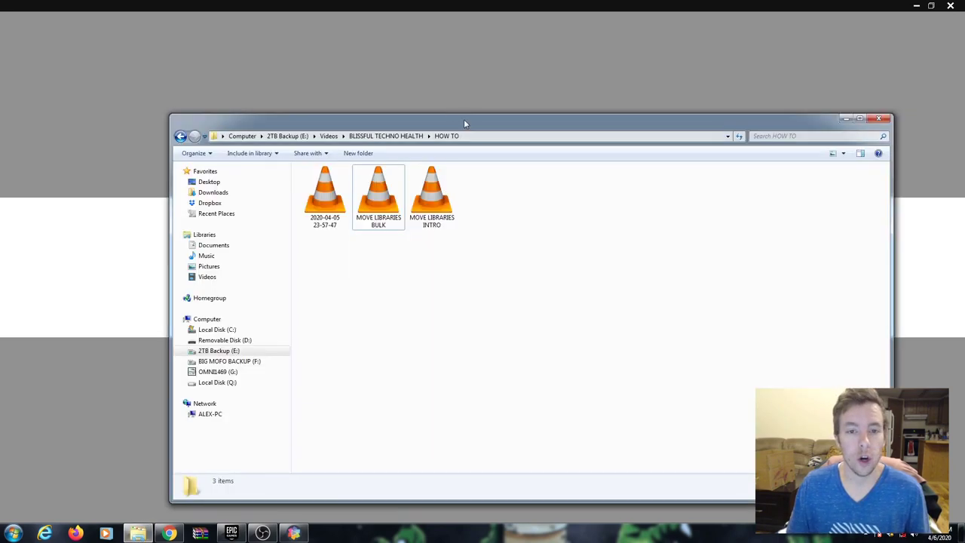
- Move the Explorer window aside and open the BIG MOFO BACKUP (F:) drive
drag(464, 120, 445, 93)
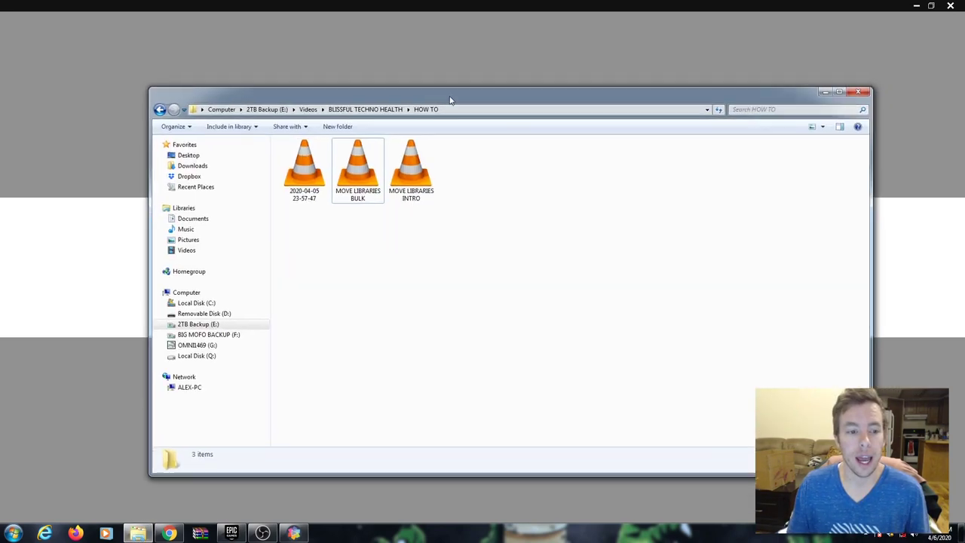
click(195, 335)
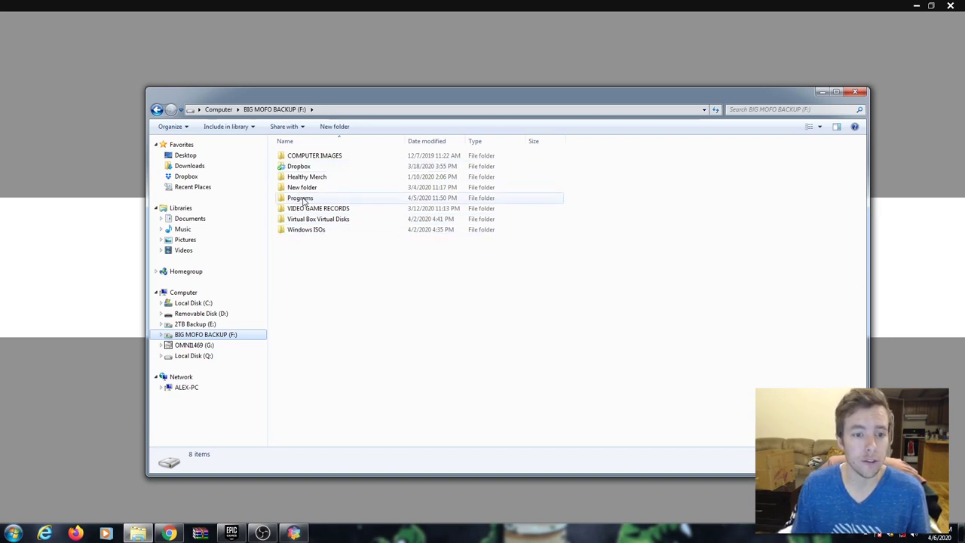
- Create a new folder named 'Games' at the root of F:, check it's empty, then close Explorer
right_click(300, 267)
click(301, 264)
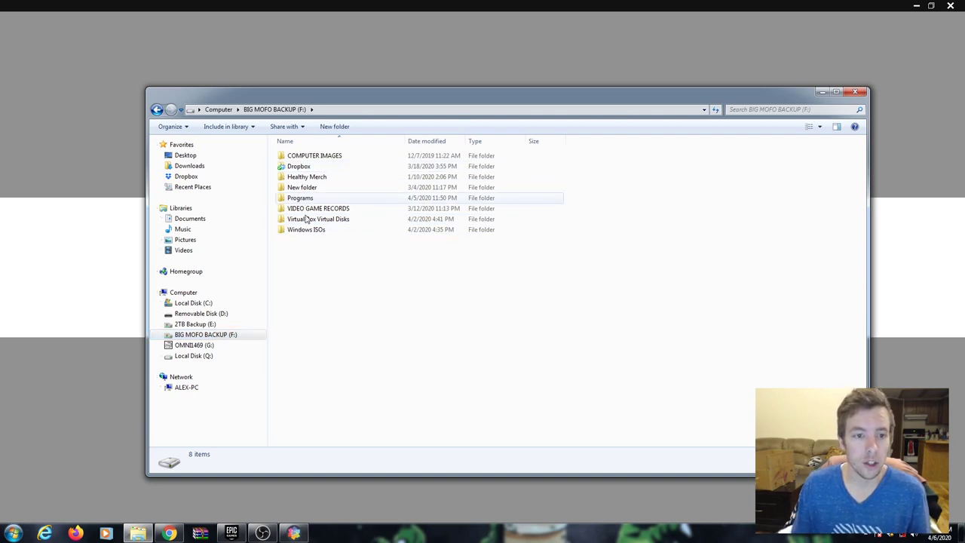
right_click(319, 277)
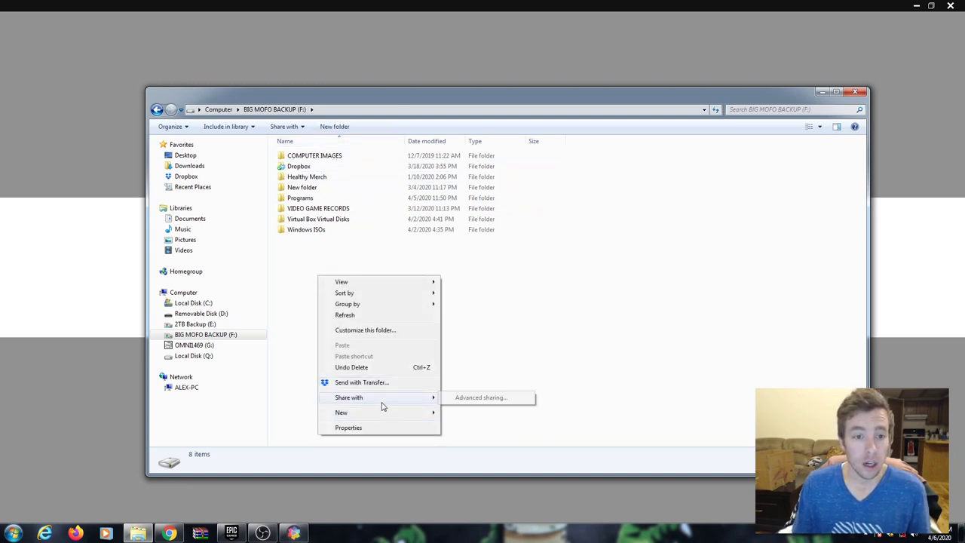
mouse_move(367, 417)
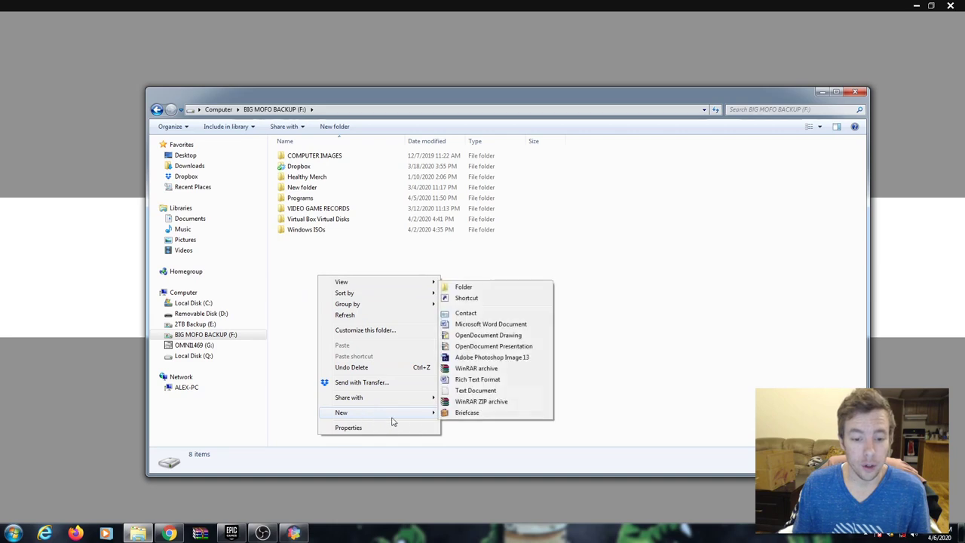
click(467, 291)
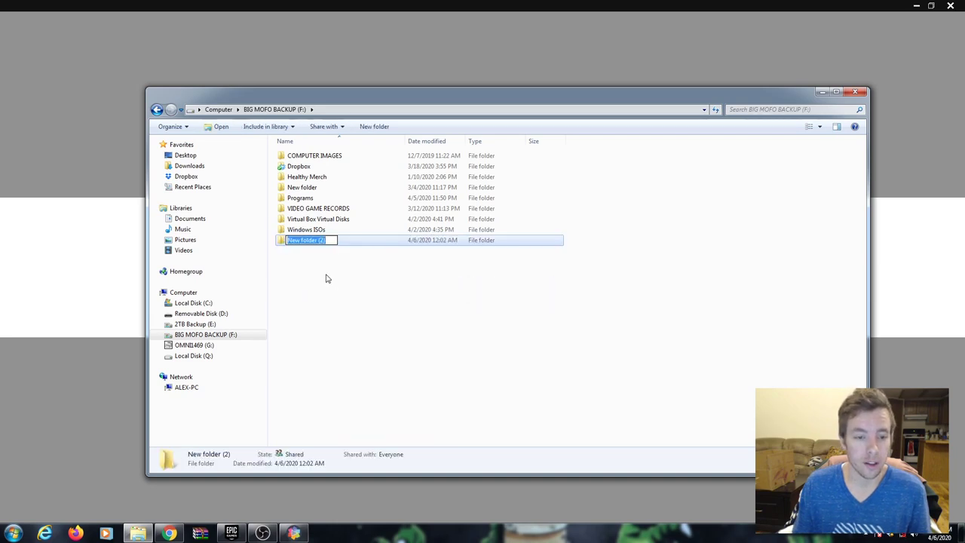
text(gAMES)
key(BackSpace)
key(BackSpace)
key(BackSpace)
key(BackSpace)
key(BackSpace)
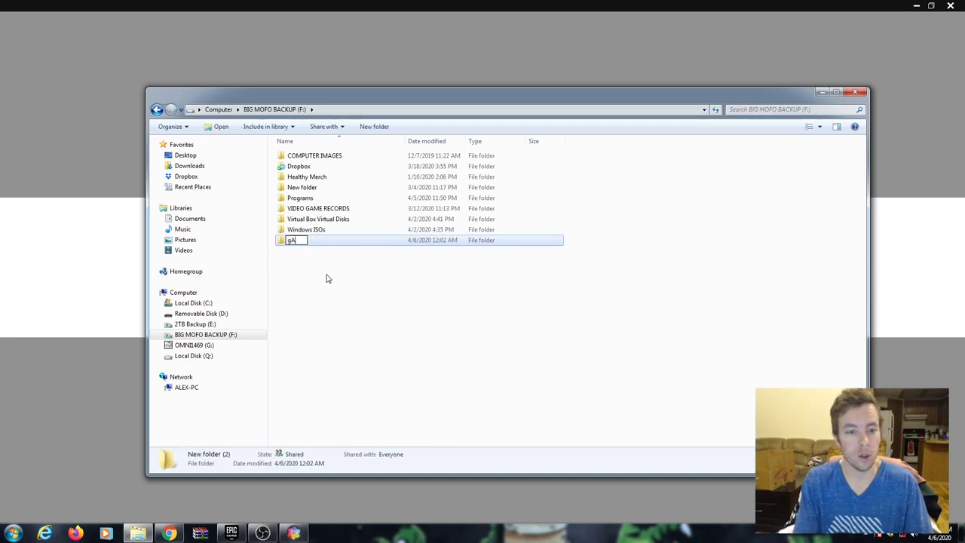
text(Games)
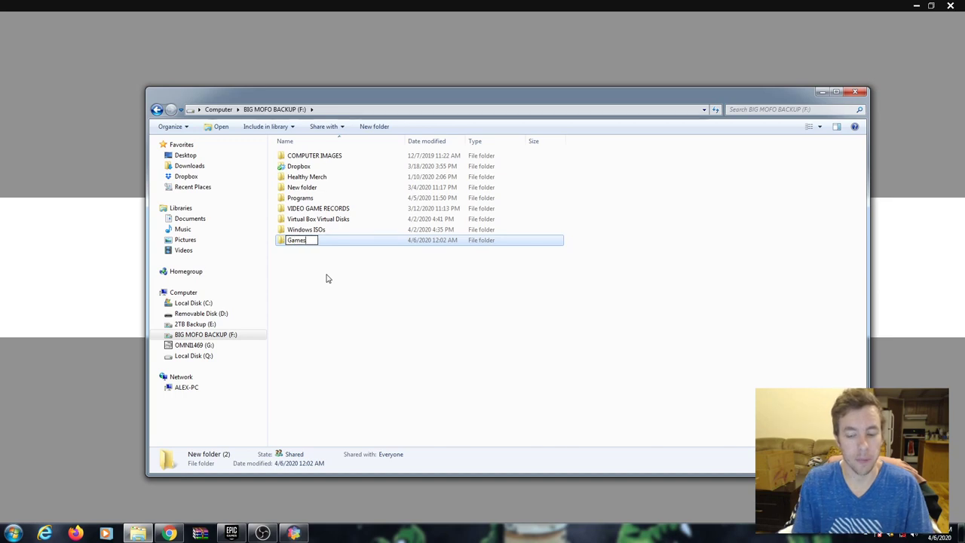
key(Return)
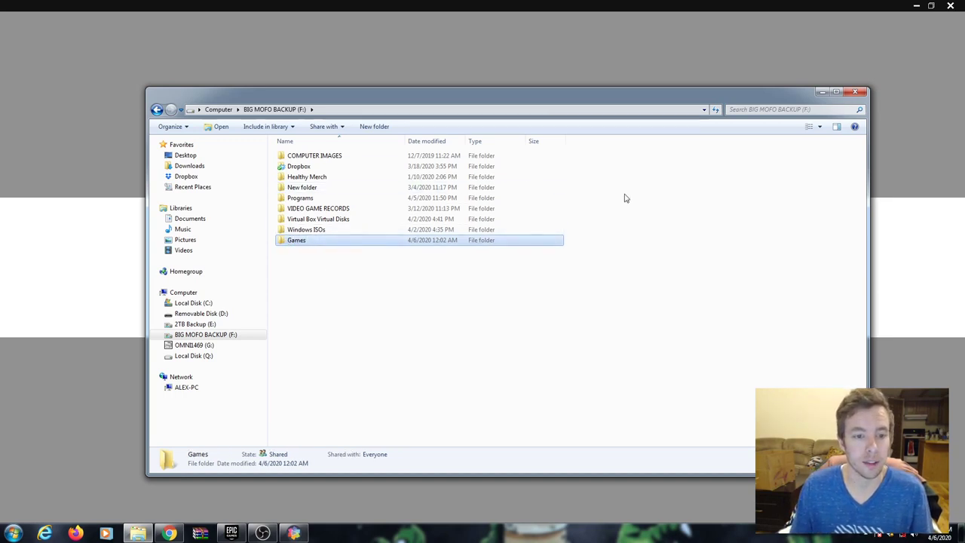
double_click(308, 243)
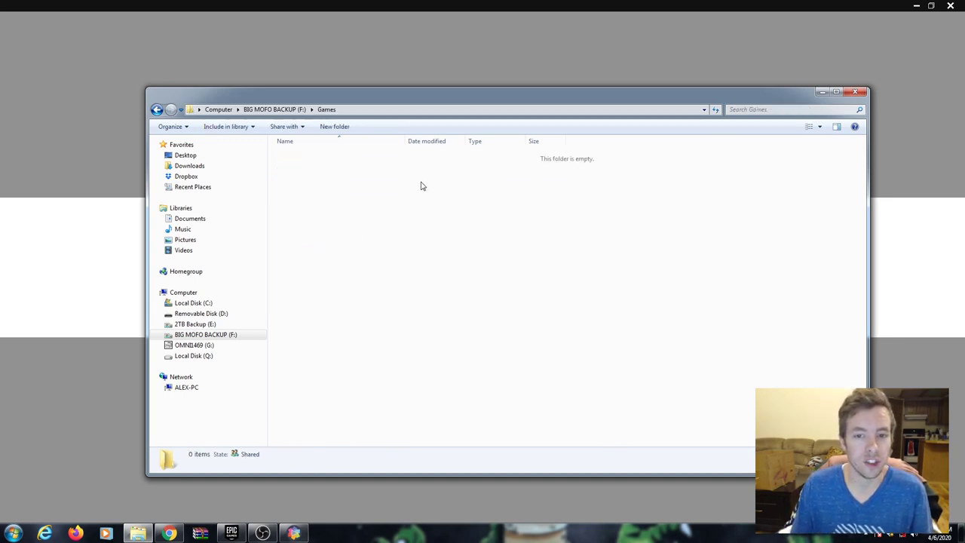
click(859, 91)
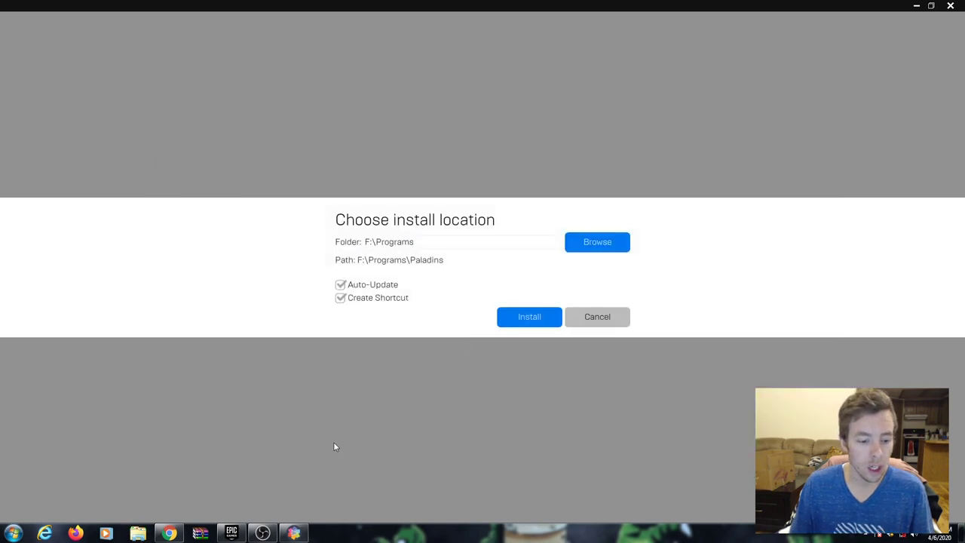
- Set C:\Program Files\Epic Games as the Paladins install folder
click(587, 243)
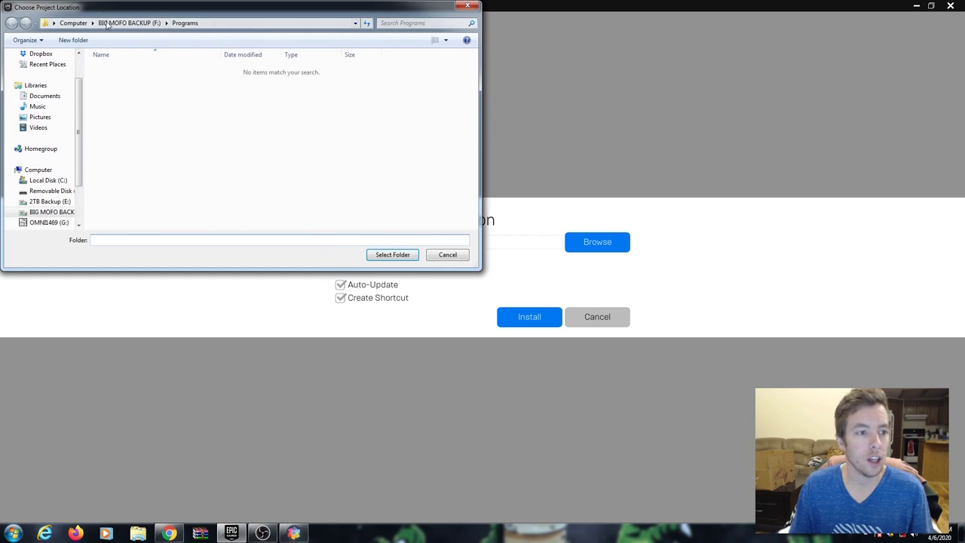
click(48, 181)
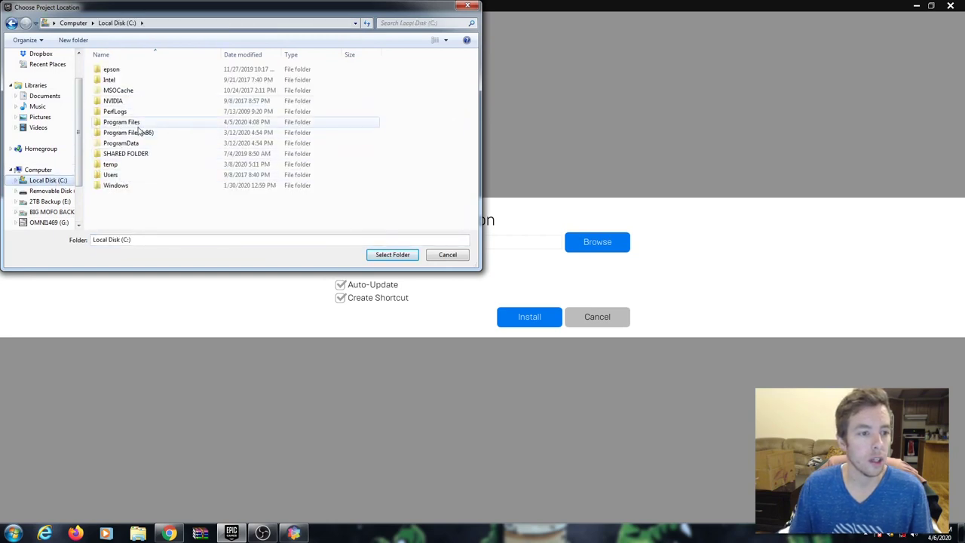
double_click(134, 123)
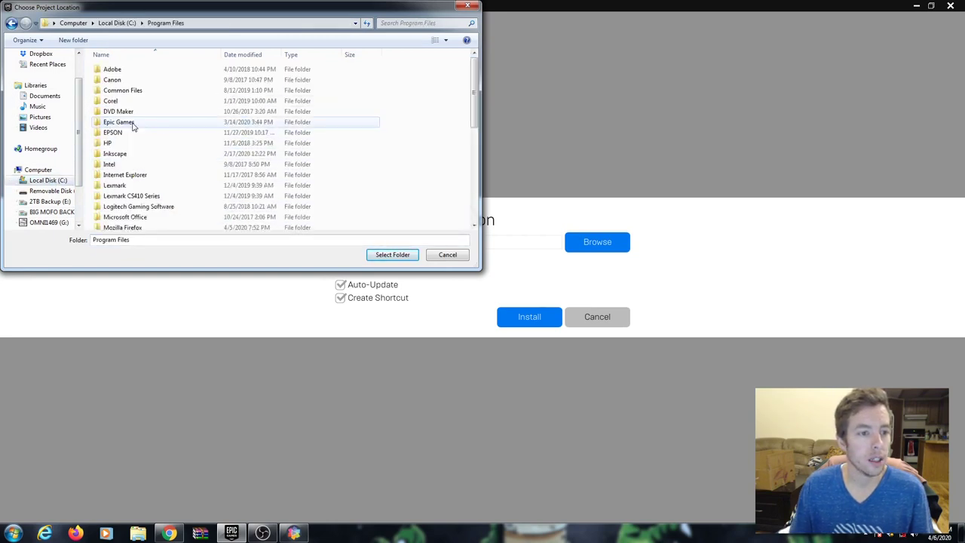
double_click(121, 122)
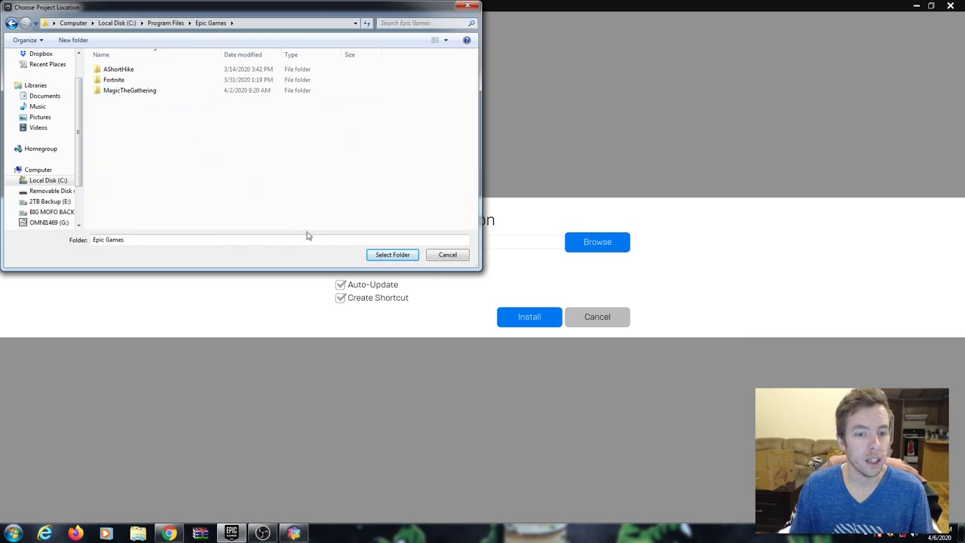
click(393, 254)
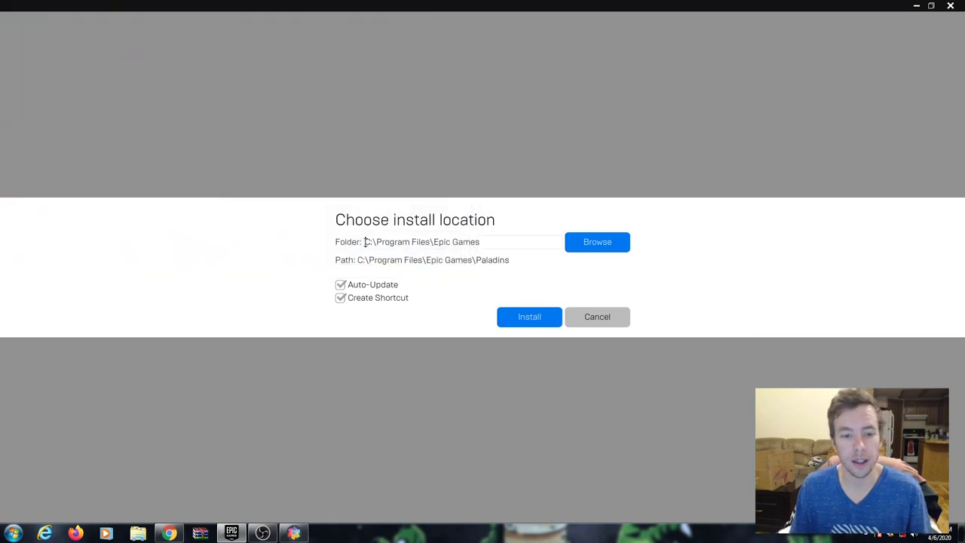
drag(365, 242, 497, 239)
click(498, 247)
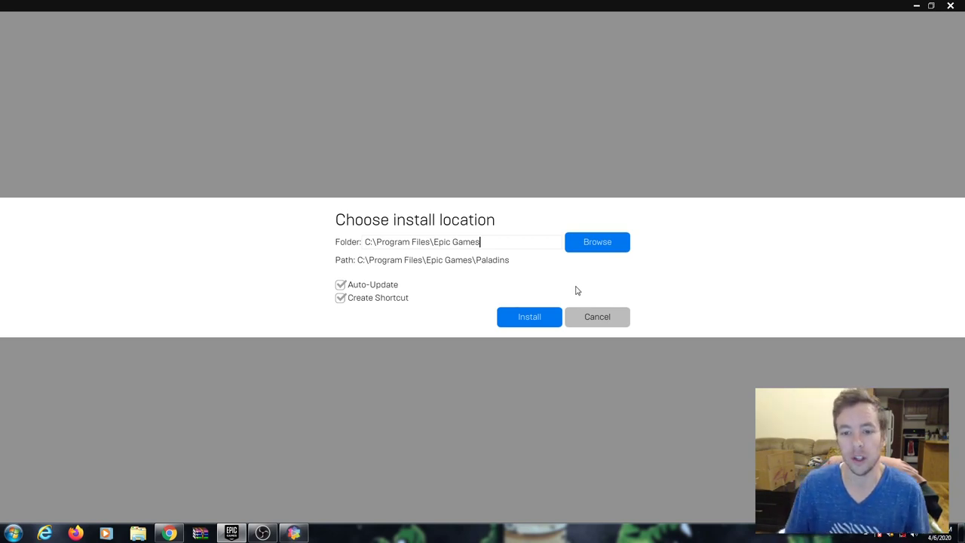
click(592, 248)
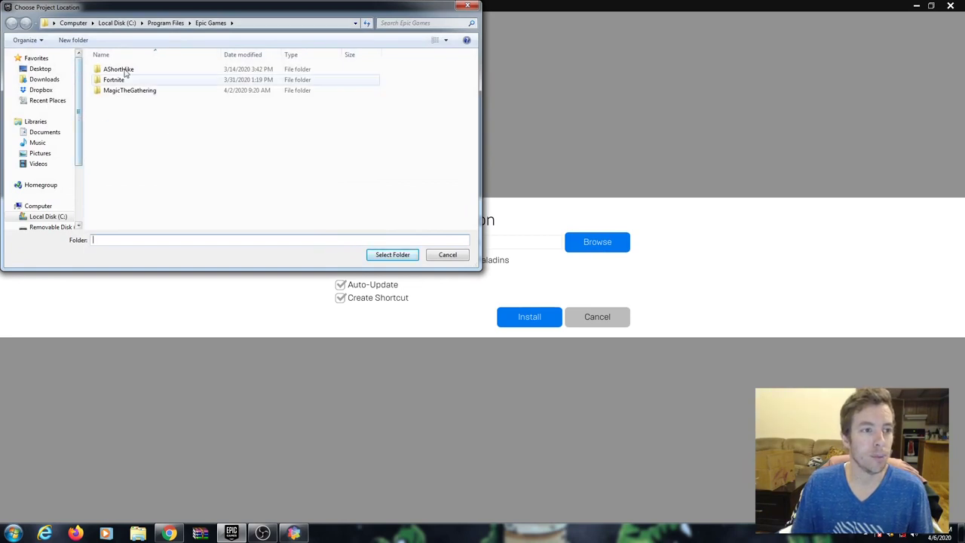
- Browse to the Games folder on BIG MOFO BACKUP (F:) and select it as the install folder
drag(228, 14, 337, 78)
drag(190, 168, 190, 218)
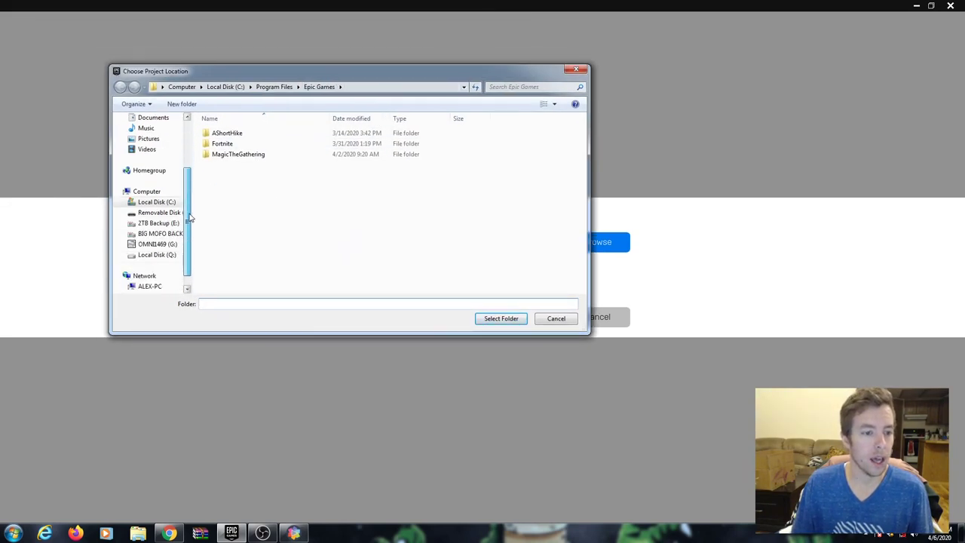
click(151, 236)
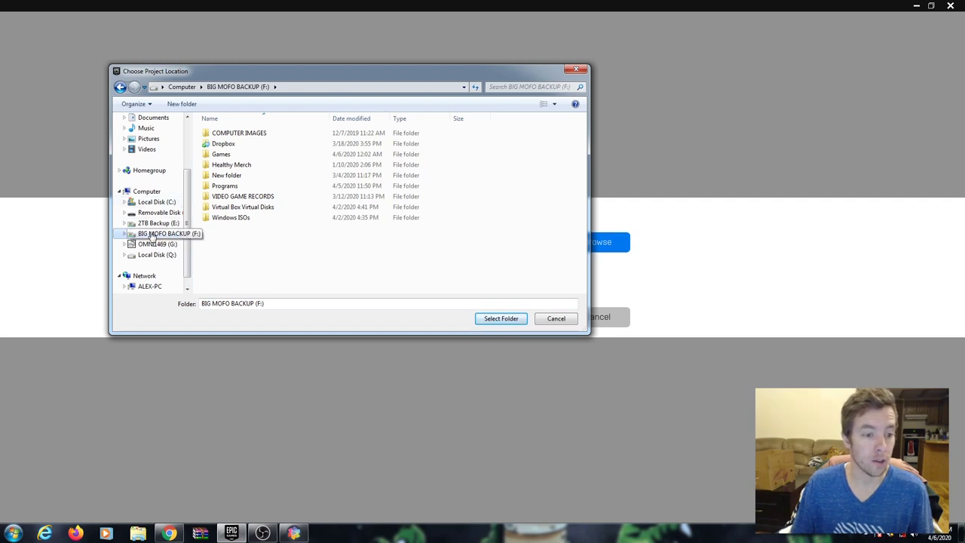
click(229, 156)
double_click(230, 156)
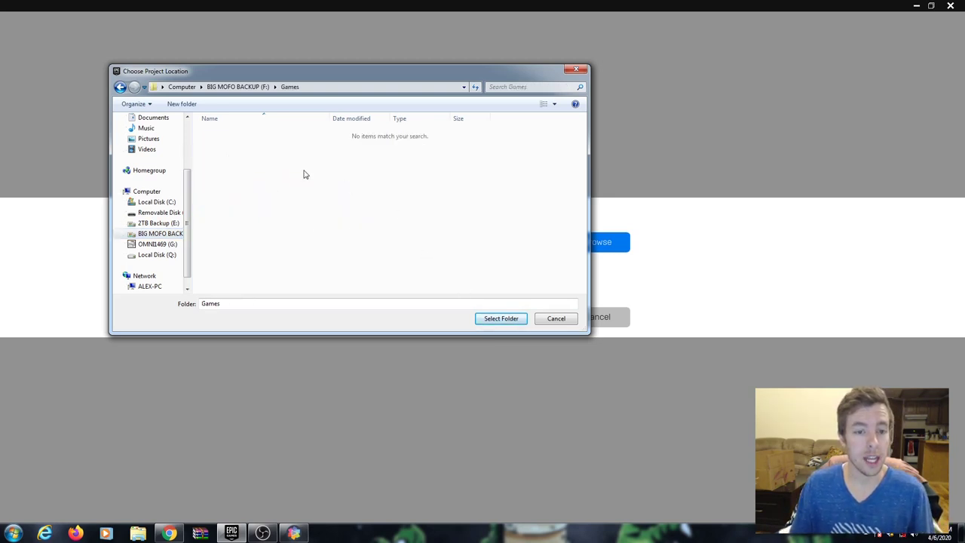
click(506, 324)
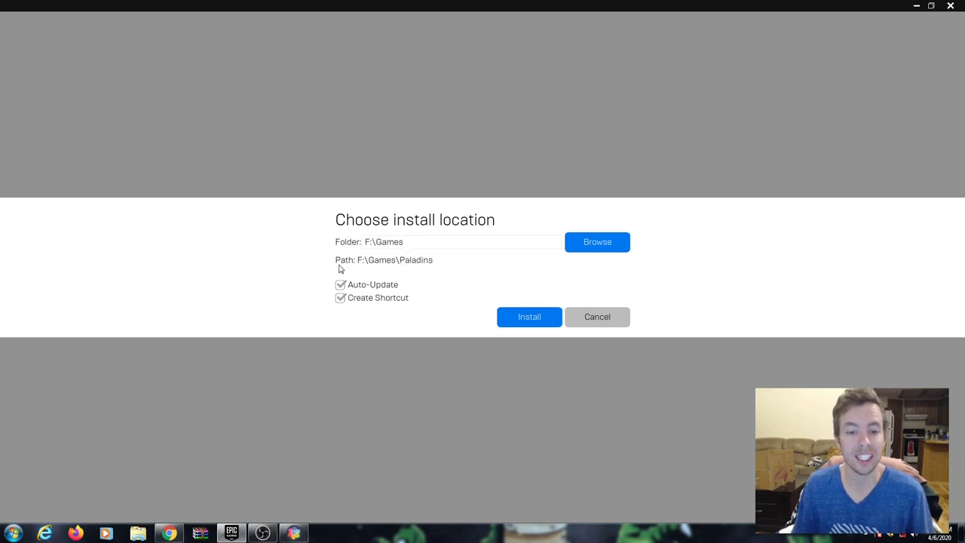
- Confirm the install so Paladins begins installing into F:\Games\Paladins
click(523, 318)
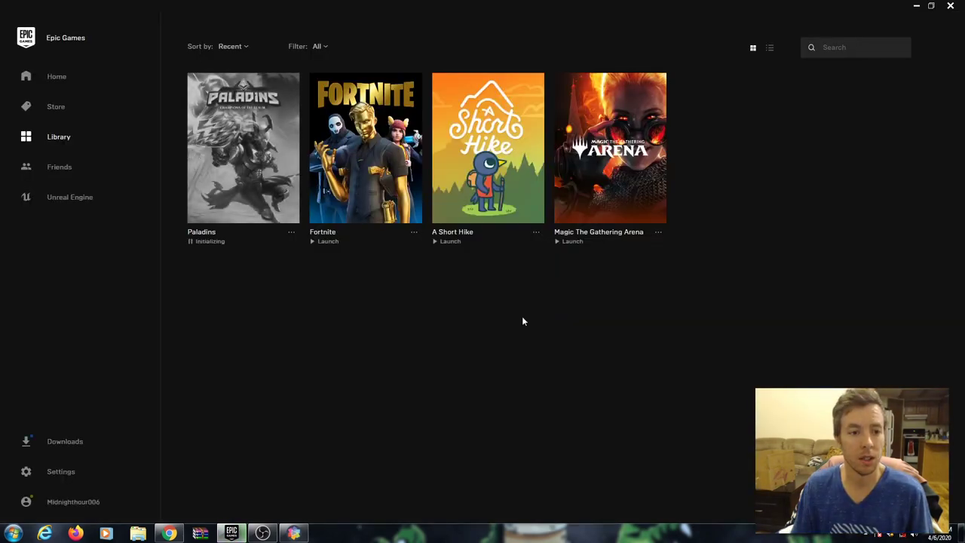